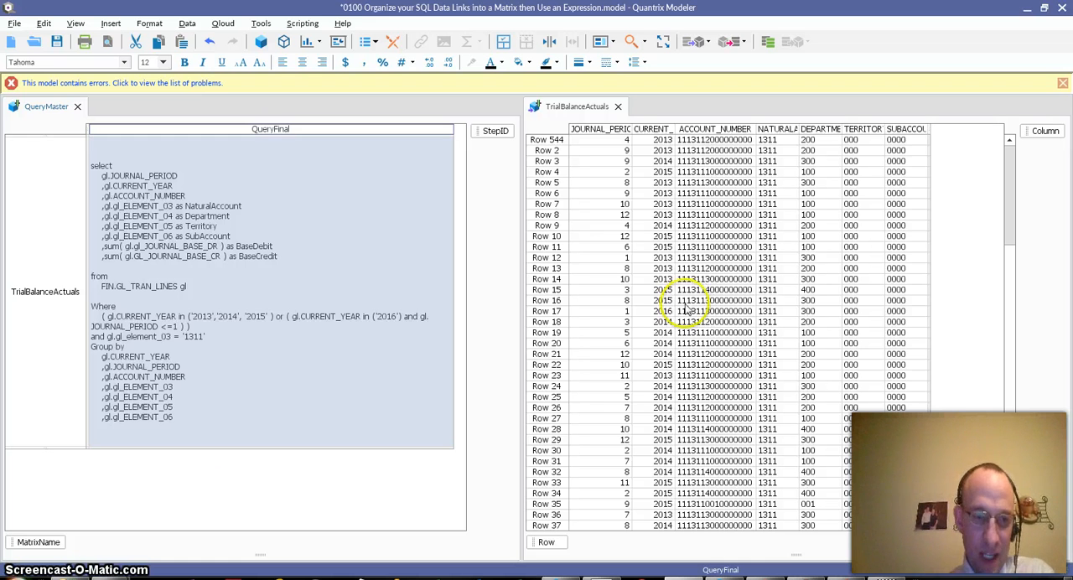
- Look through the model's folders and matrices in the Model Browser, from Setup down to the GnA views, and close it
{"action": "left_click", "coordinate": [48, 354]}
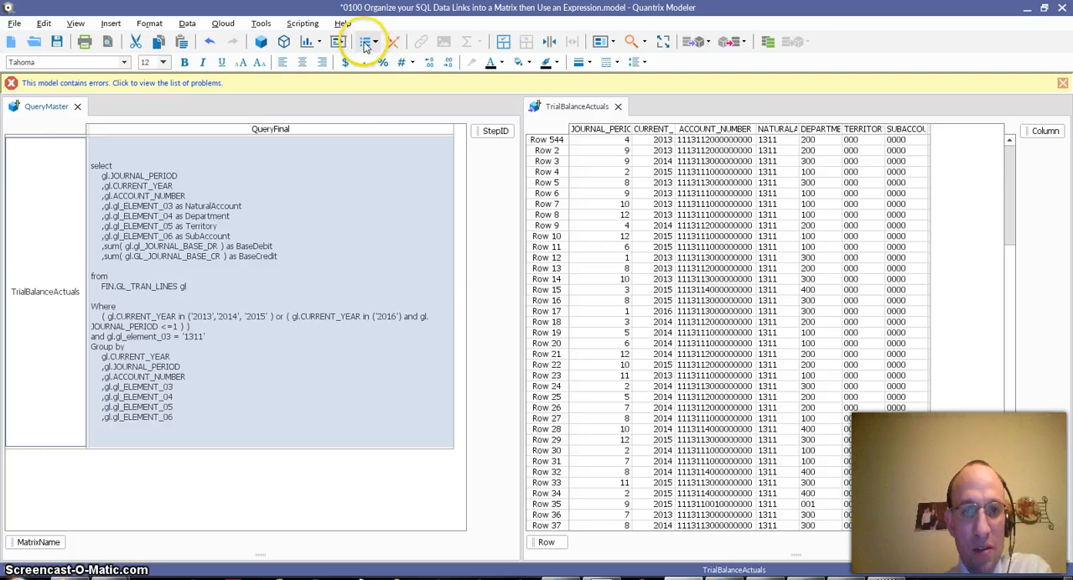
{"action": "left_click", "coordinate": [366, 44]}
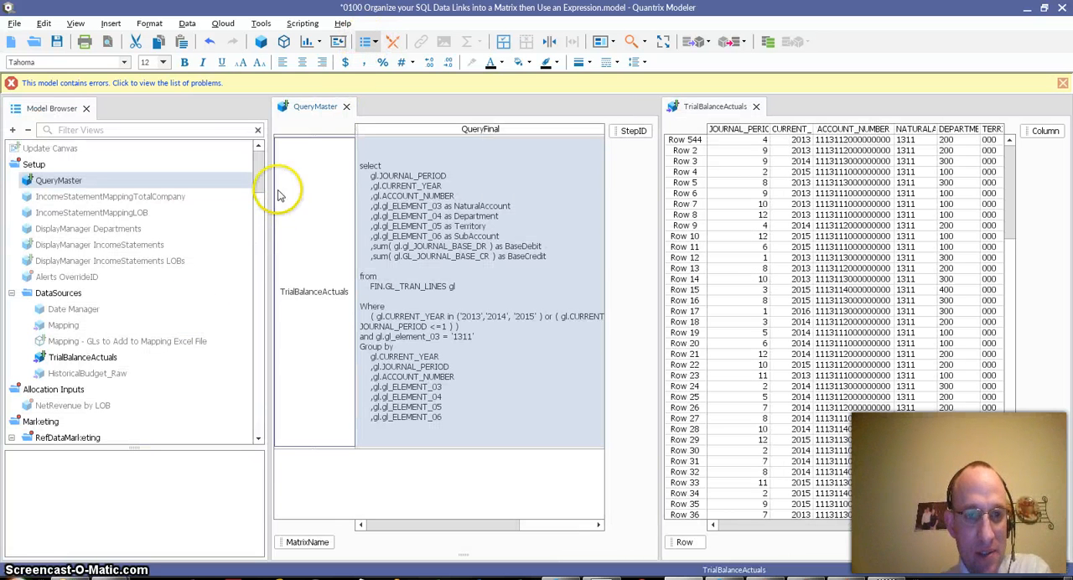
{"action": "scroll", "coordinate": [260, 197], "scroll_direction": "down", "scroll_amount": 1}
{"action": "left_click_drag", "start_coordinate": [259, 197], "coordinate": [275, 266]}
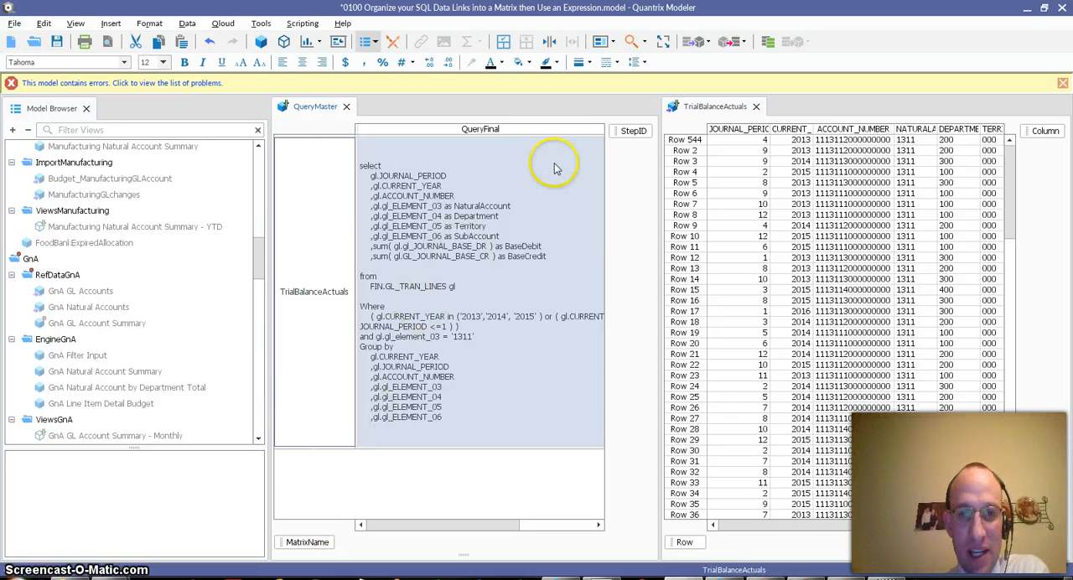
{"action": "left_click", "coordinate": [85, 108]}
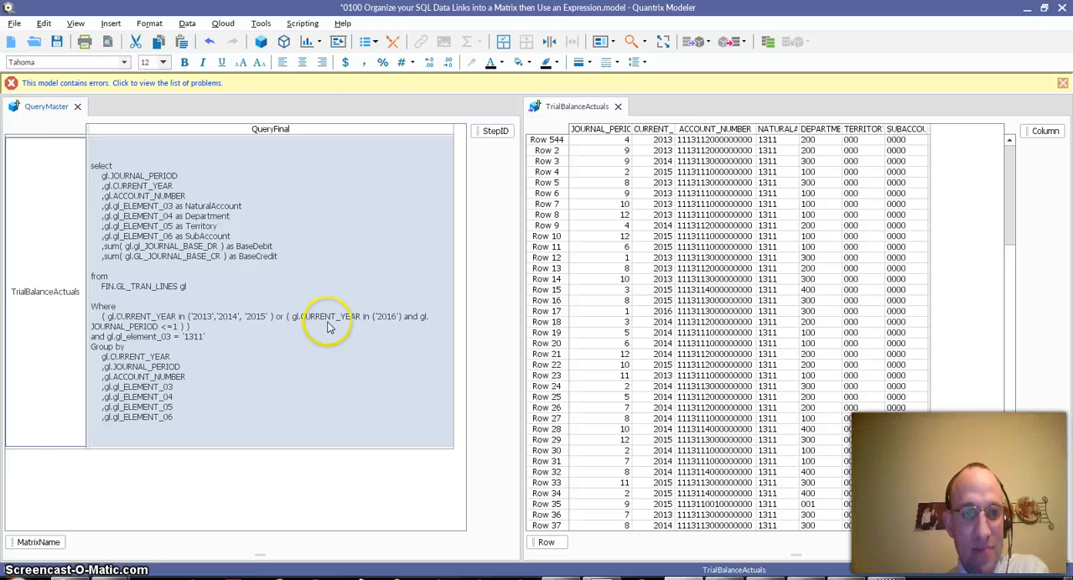
{"action": "left_click", "coordinate": [187, 23]}
{"action": "mouse_move", "coordinate": [243, 38]}
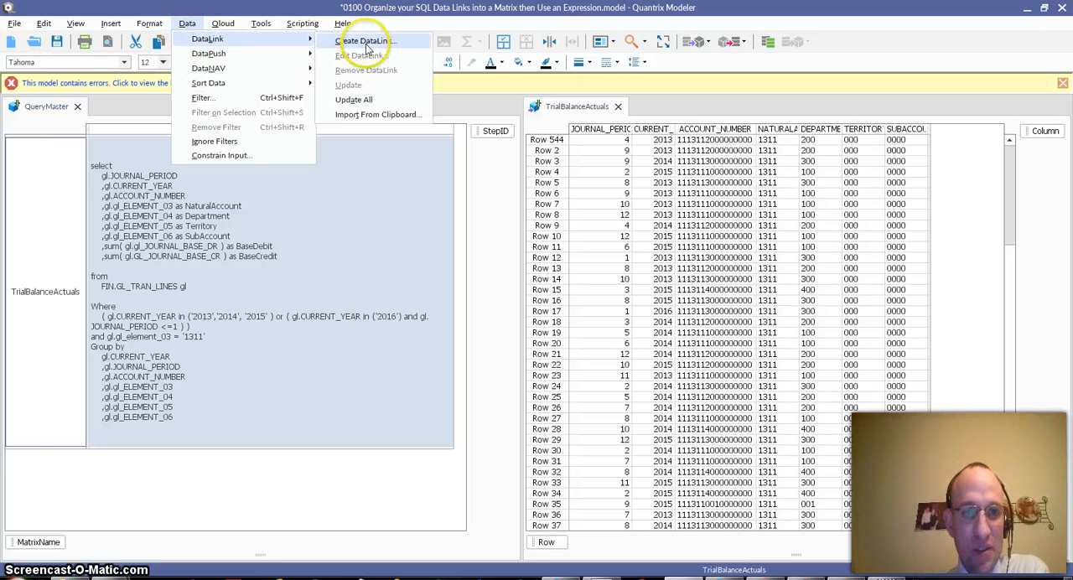
{"action": "left_click", "coordinate": [239, 291]}
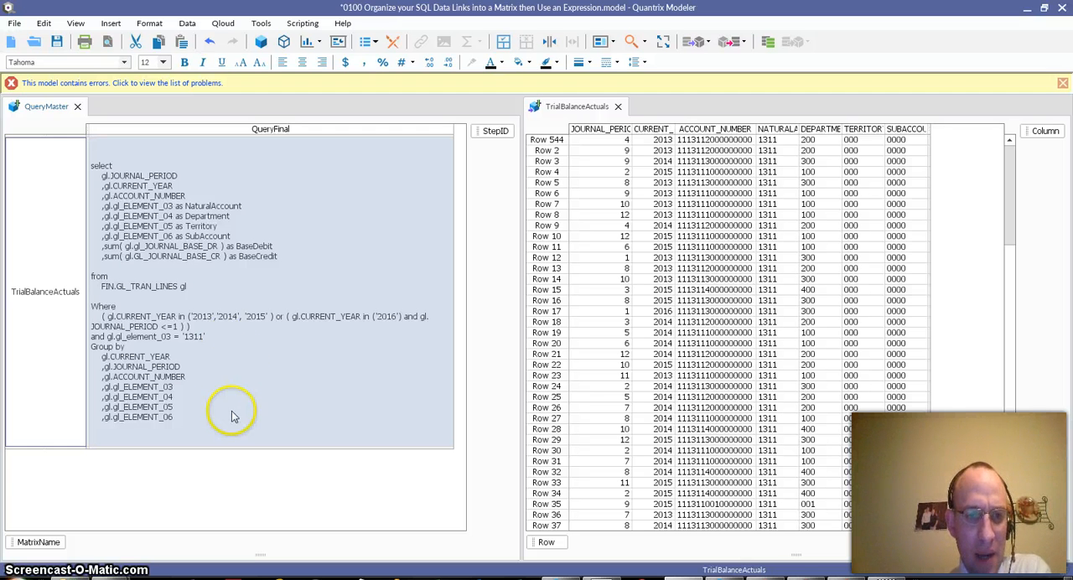
{"action": "double_click", "coordinate": [234, 242]}
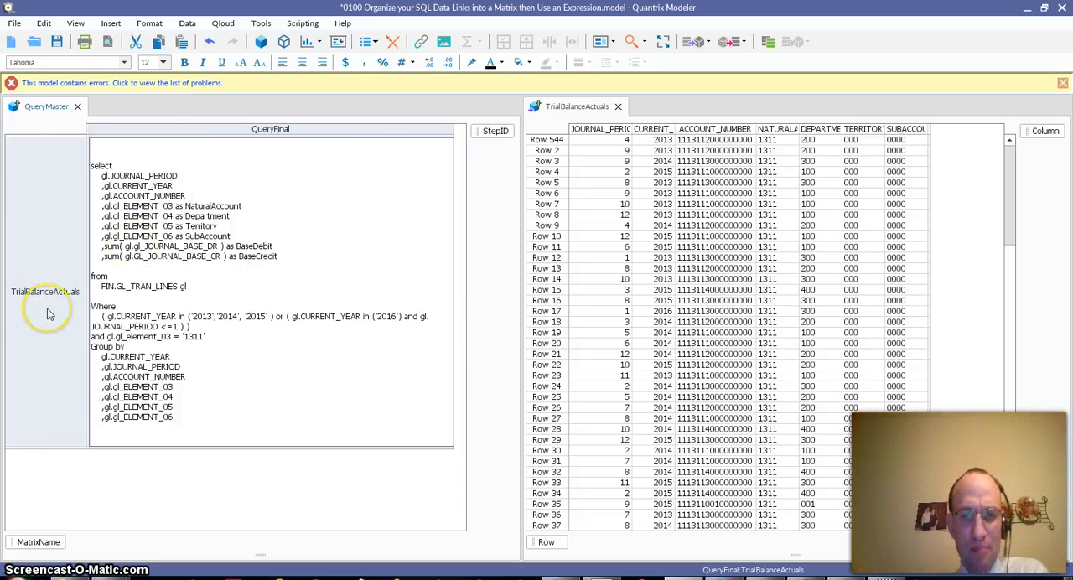
- Open the DataLink of the TrialBalanceActuals matrix for editing
{"action": "left_click", "coordinate": [678, 215]}
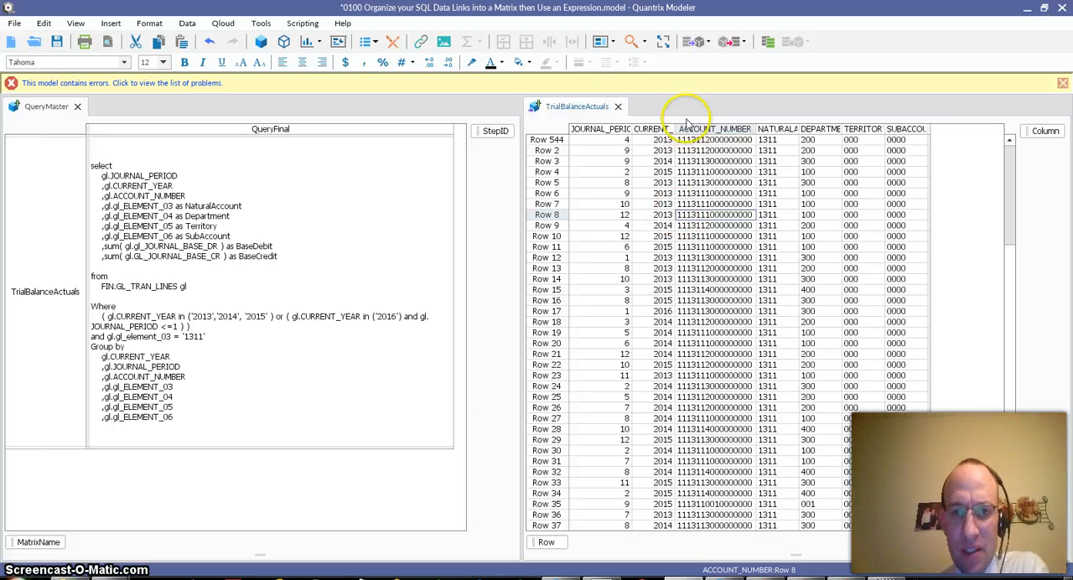
{"action": "left_click", "coordinate": [717, 235]}
{"action": "left_click", "coordinate": [628, 193]}
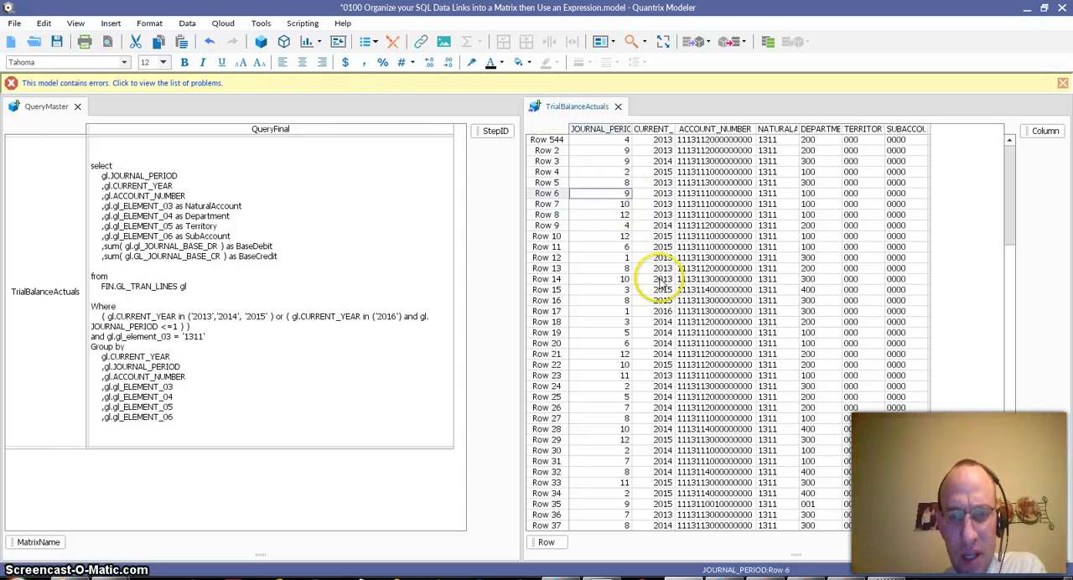
{"action": "left_click", "coordinate": [187, 24]}
{"action": "mouse_move", "coordinate": [257, 40]}
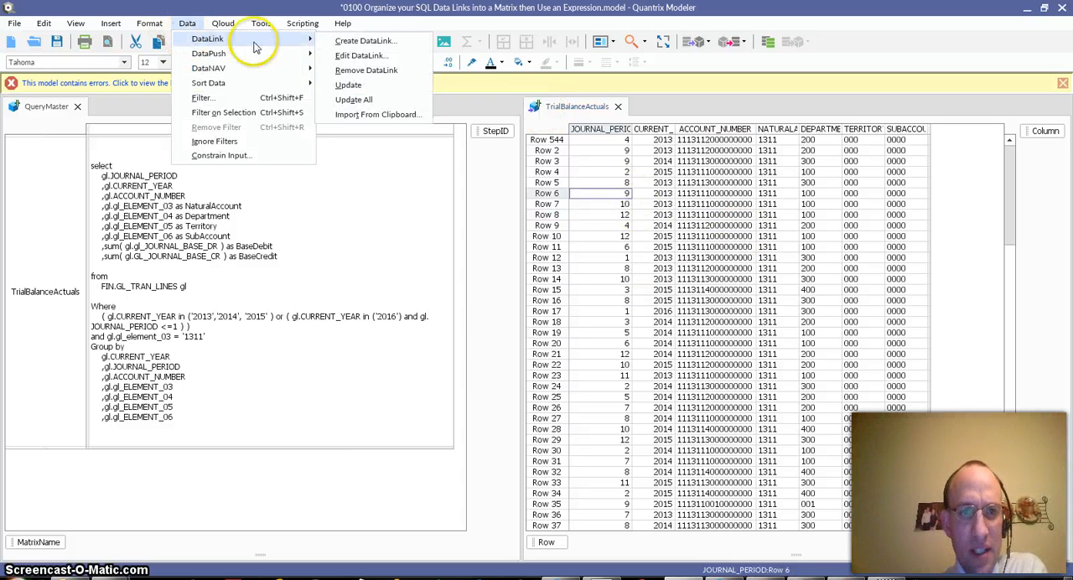
{"action": "left_click", "coordinate": [365, 56]}
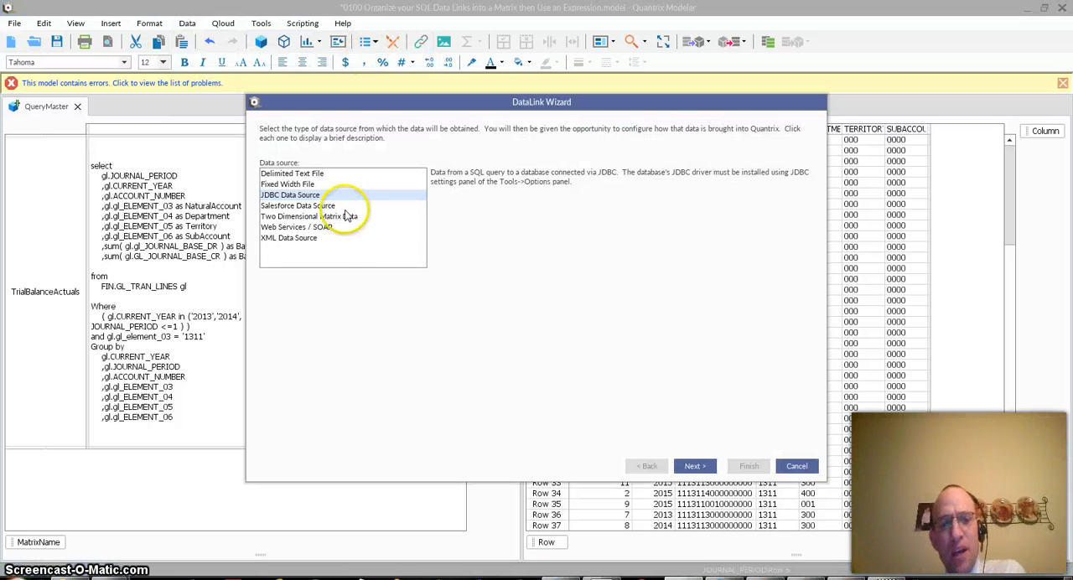
- Keep the JDBC Data Source type and the existing Ross connection settings, and proceed to the DataLink's SQL query
{"action": "left_click_drag", "start_coordinate": [383, 101], "coordinate": [556, 186]}
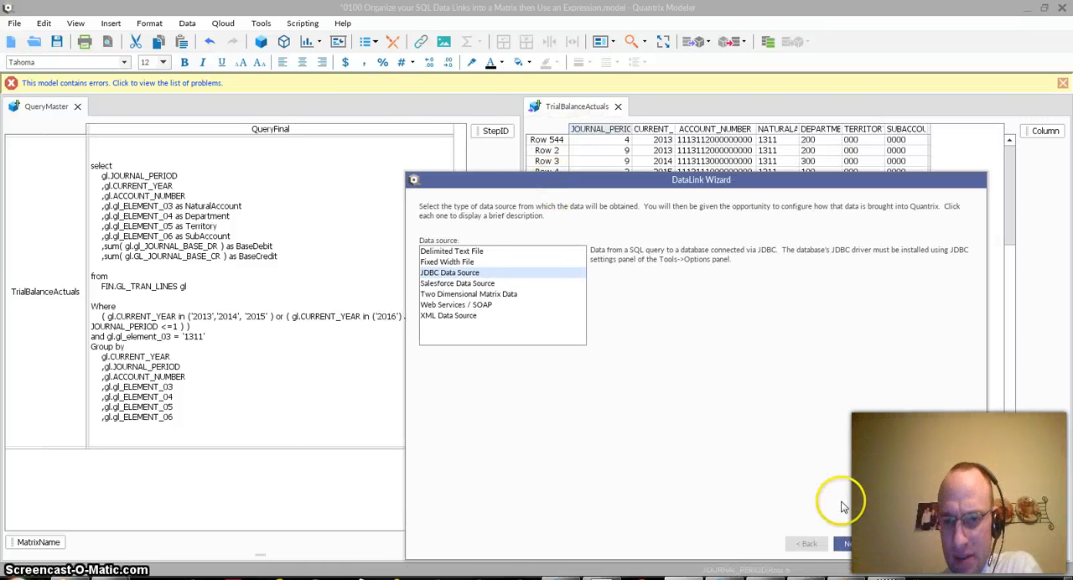
{"action": "left_click_drag", "start_coordinate": [440, 179], "coordinate": [362, 156]}
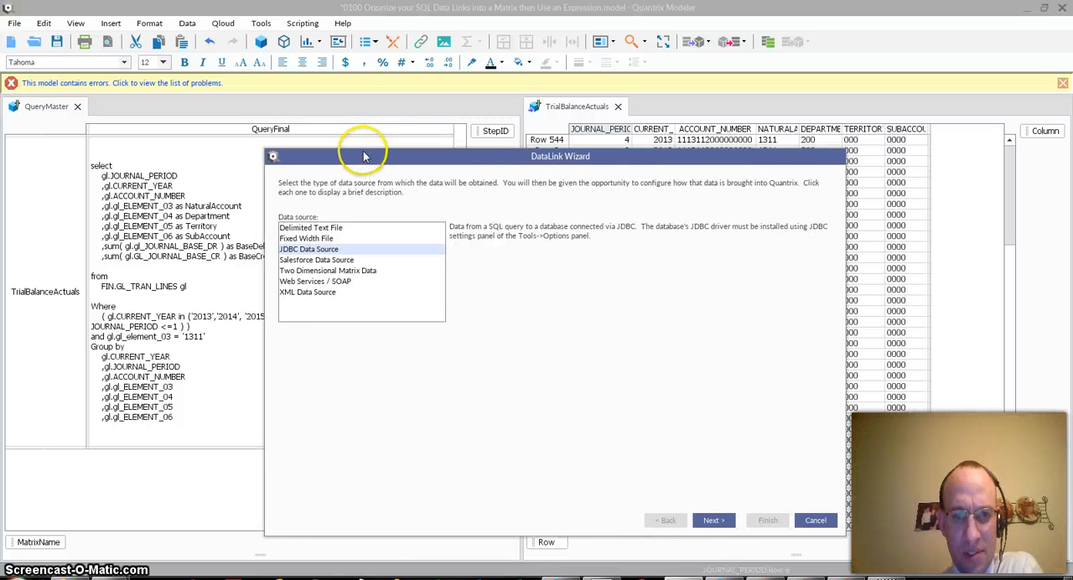
{"action": "left_click", "coordinate": [708, 521]}
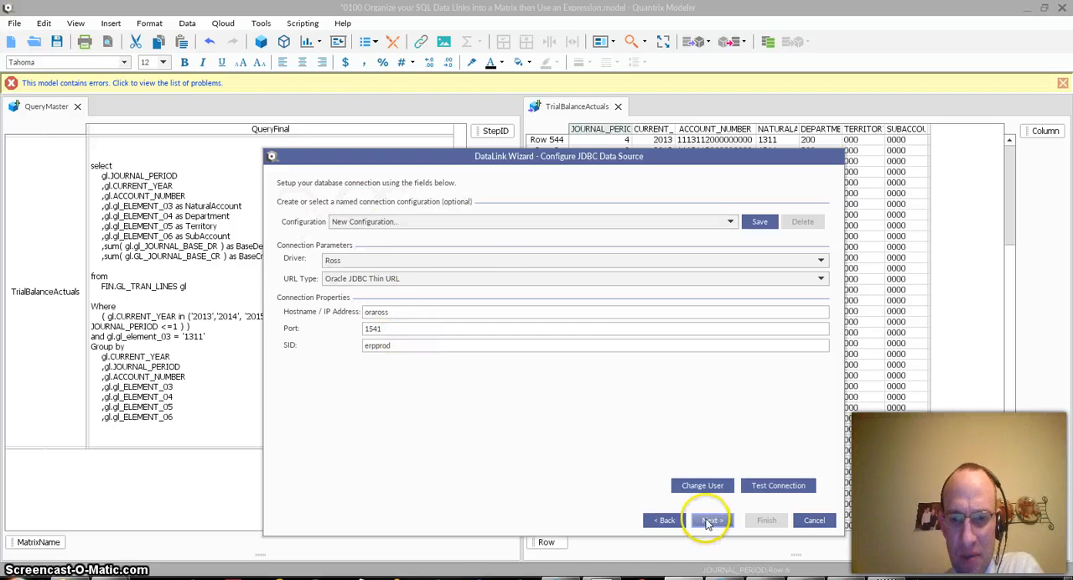
{"action": "left_click", "coordinate": [709, 521]}
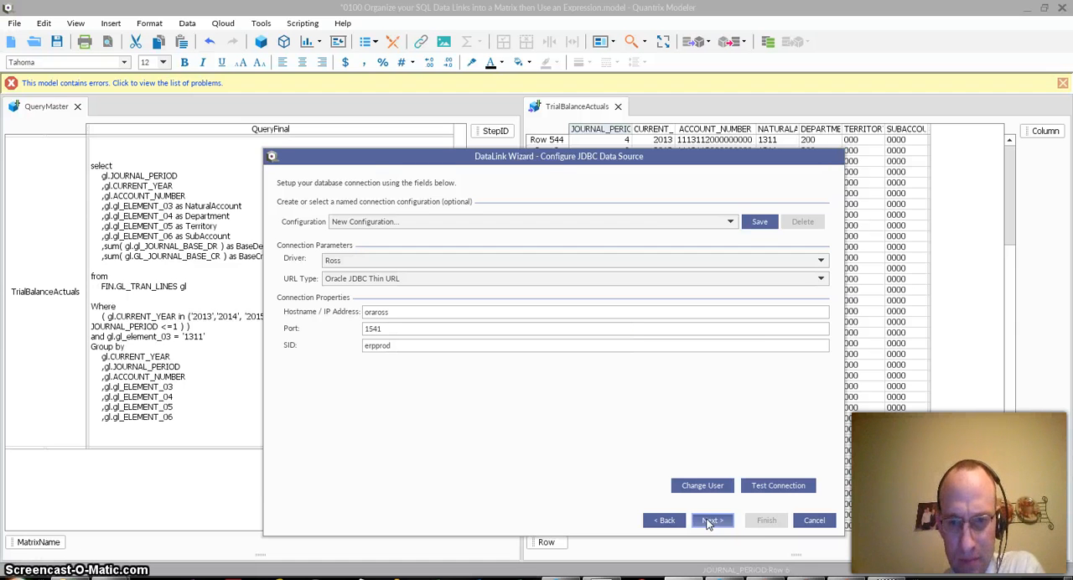
{"action": "left_click", "coordinate": [709, 522]}
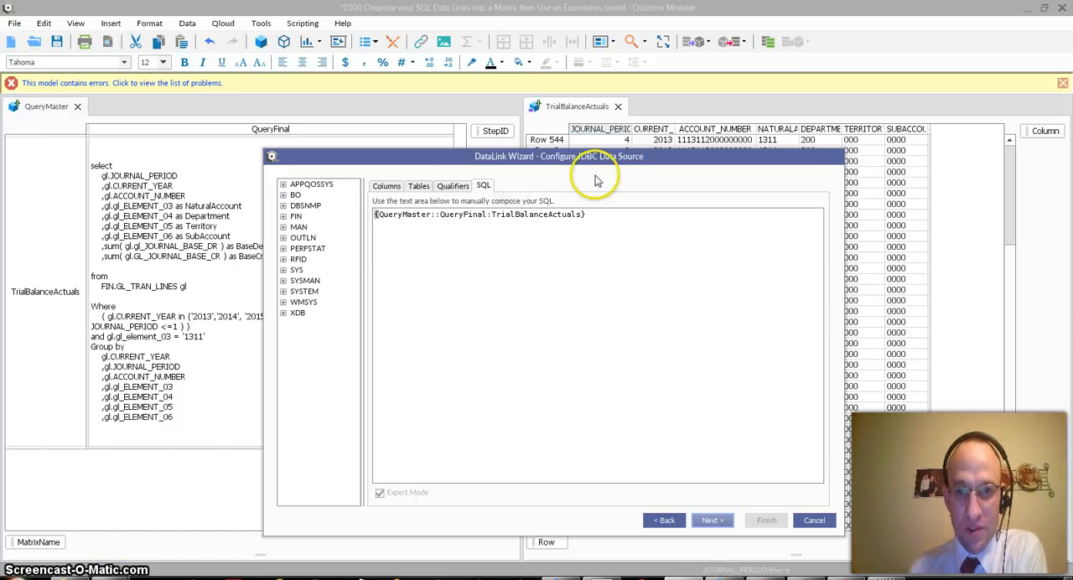
- Clear the DataLink's SQL and re-enter it as the matrix reference {QueryMaster::QueryFinal:TrialBalanceActuals}
{"action": "left_click", "coordinate": [382, 188]}
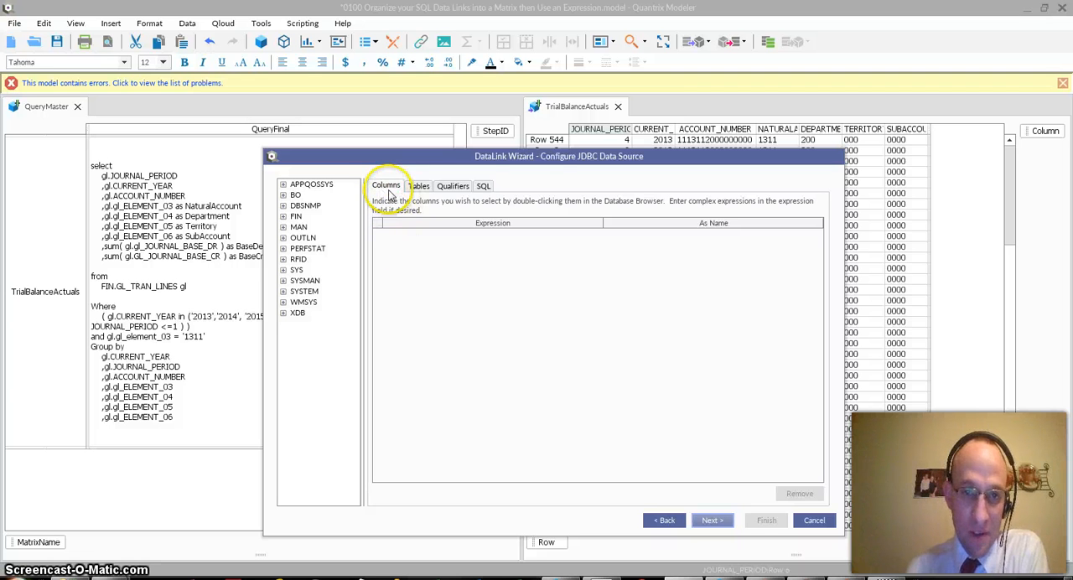
{"action": "left_click", "coordinate": [484, 186]}
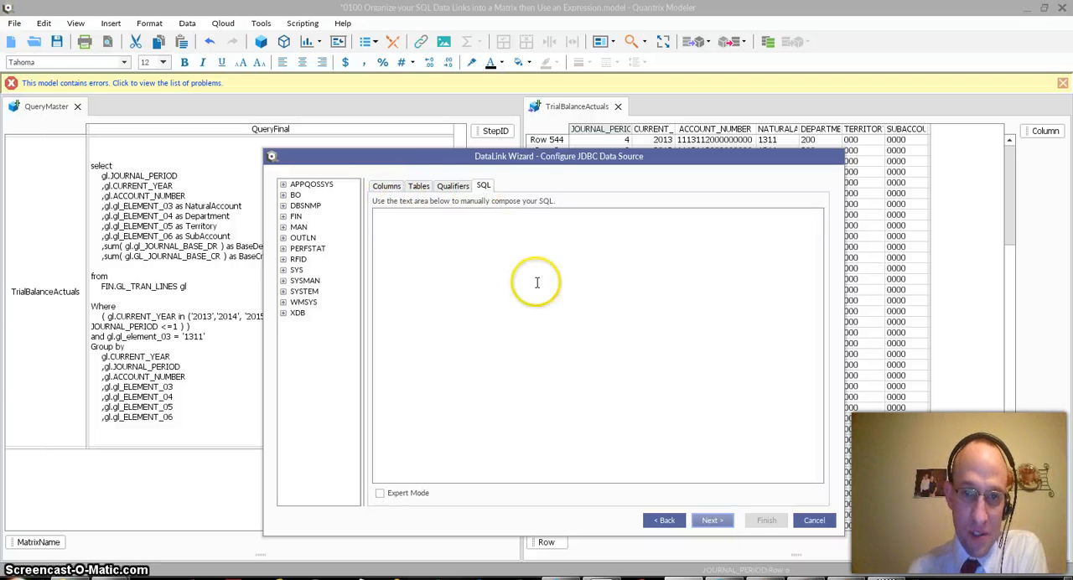
{"action": "left_click_drag", "start_coordinate": [491, 161], "coordinate": [573, 154]}
{"action": "left_click", "coordinate": [525, 211]}
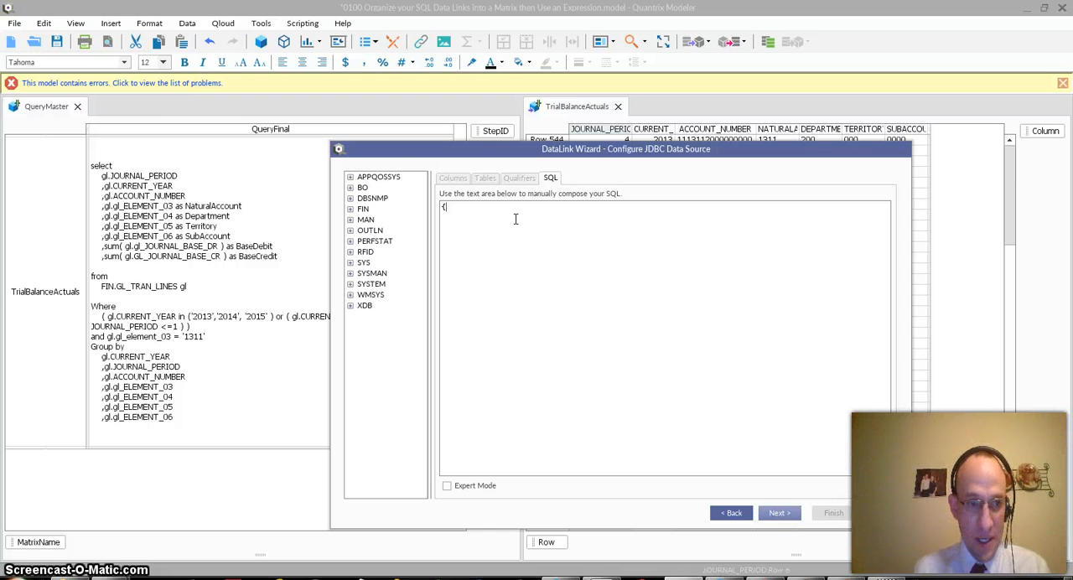
{"action": "type", "text": "{QueryMaster::"}
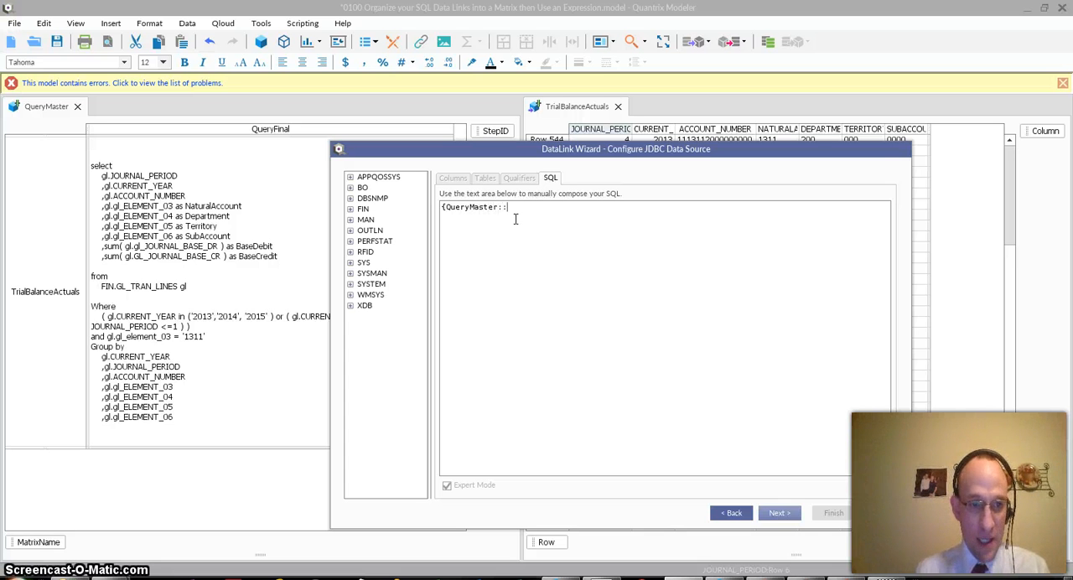
{"action": "type", "text": "QueryFinal:"}
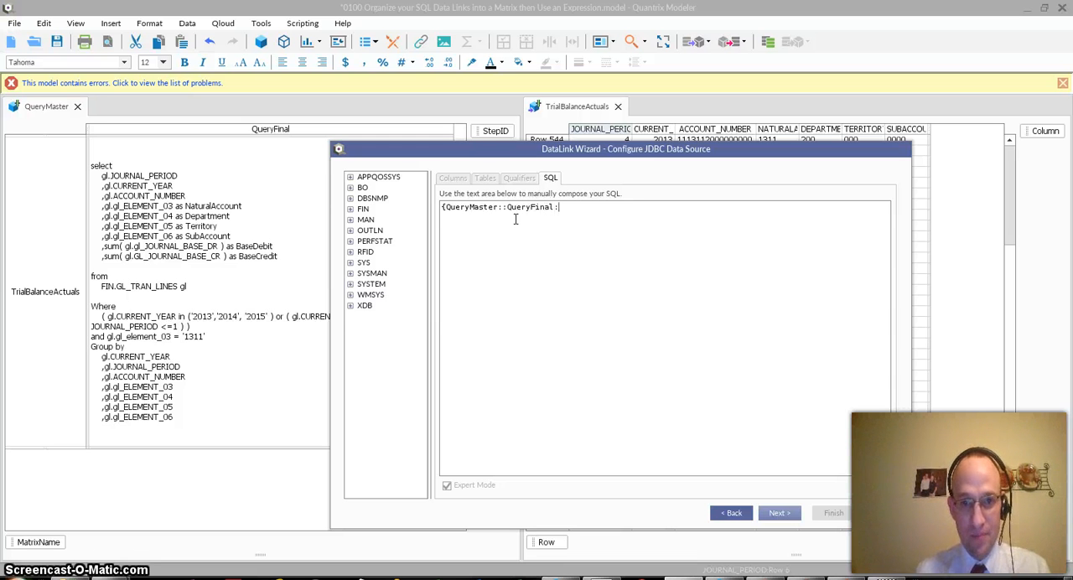
{"action": "type", "text": "TrialBalanceActual"}
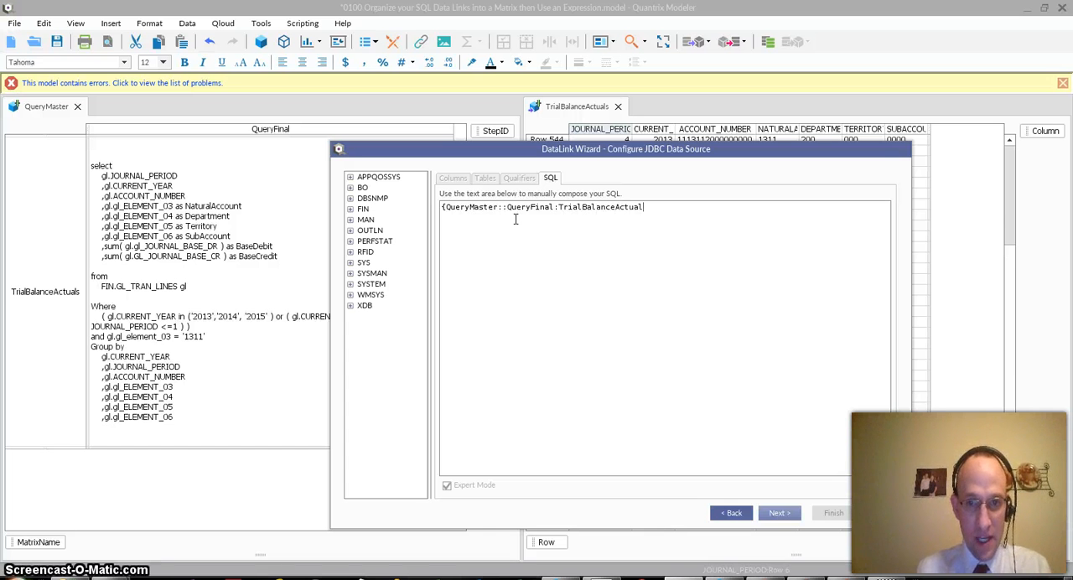
{"action": "type", "text": "s"}
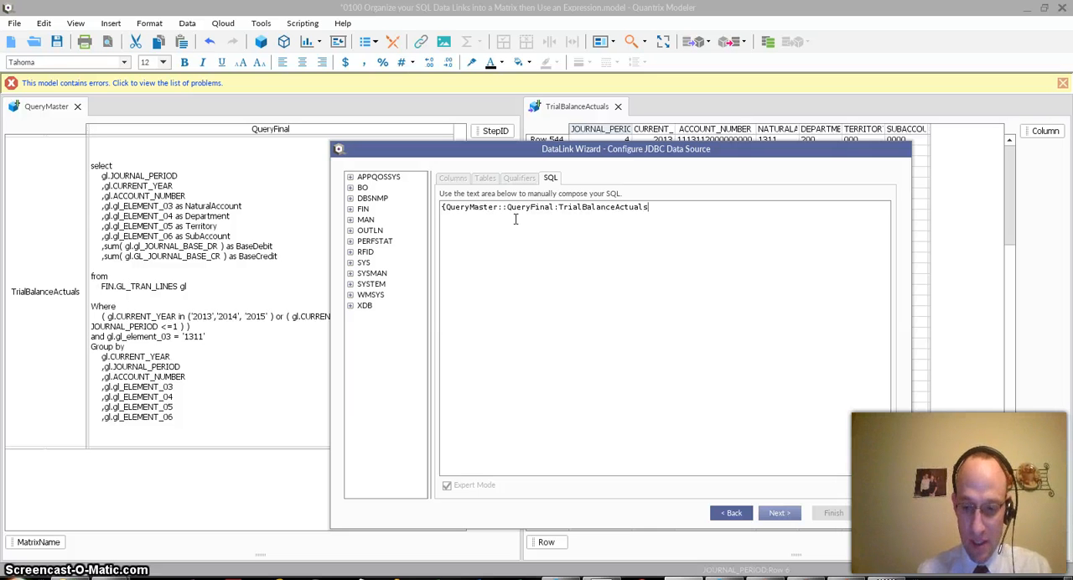
{"action": "left_click_drag", "start_coordinate": [479, 148], "coordinate": [552, 167]}
{"action": "left_click", "coordinate": [587, 233]}
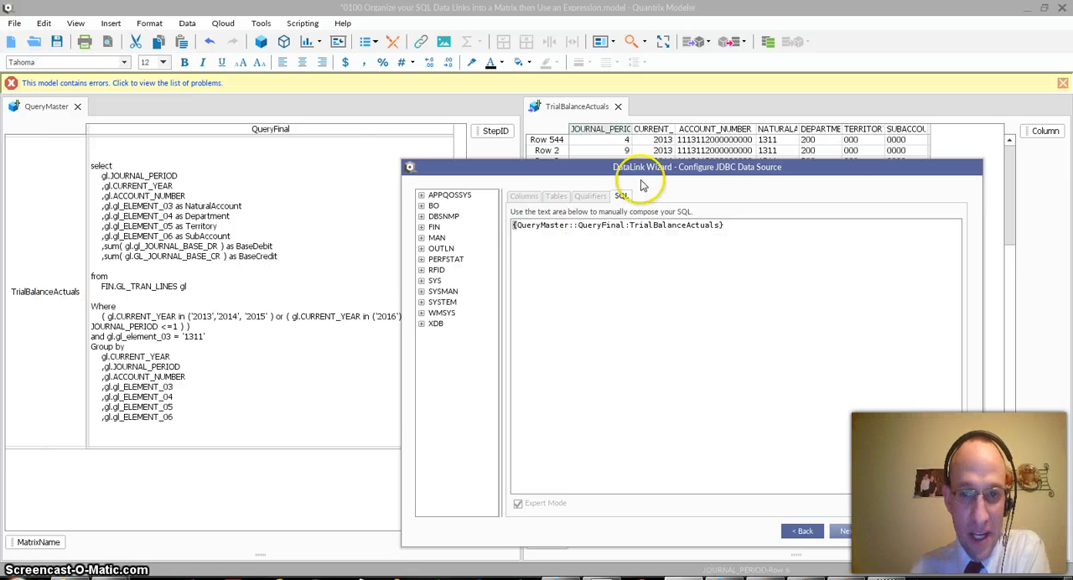
- Complete the DataLink as a Two Dimensional Matrix that replaces row/column data from the previous import, and review the refreshed rows
{"action": "left_click_drag", "start_coordinate": [637, 169], "coordinate": [579, 141]}
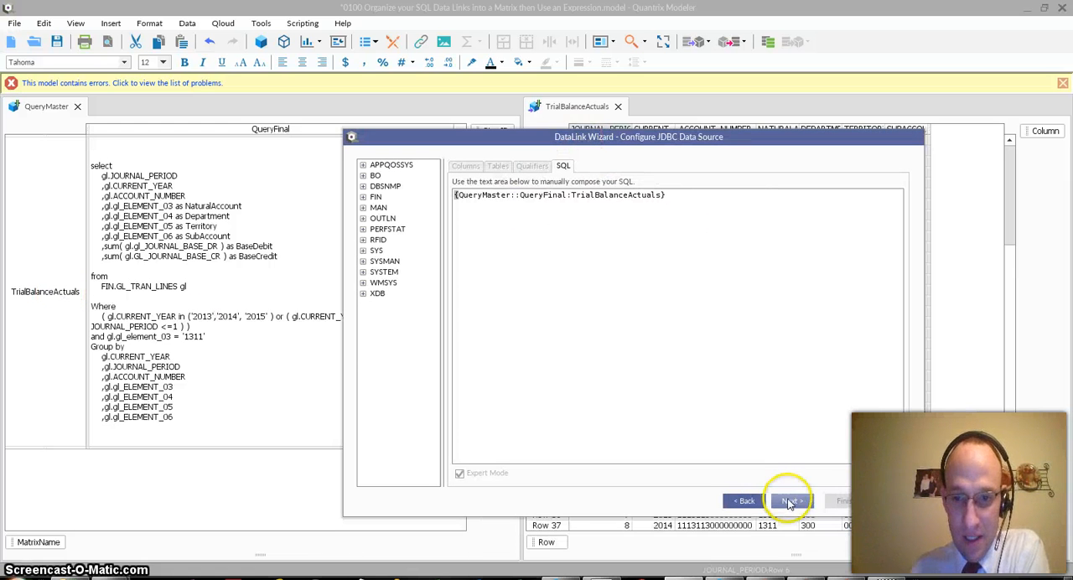
{"action": "left_click", "coordinate": [790, 502]}
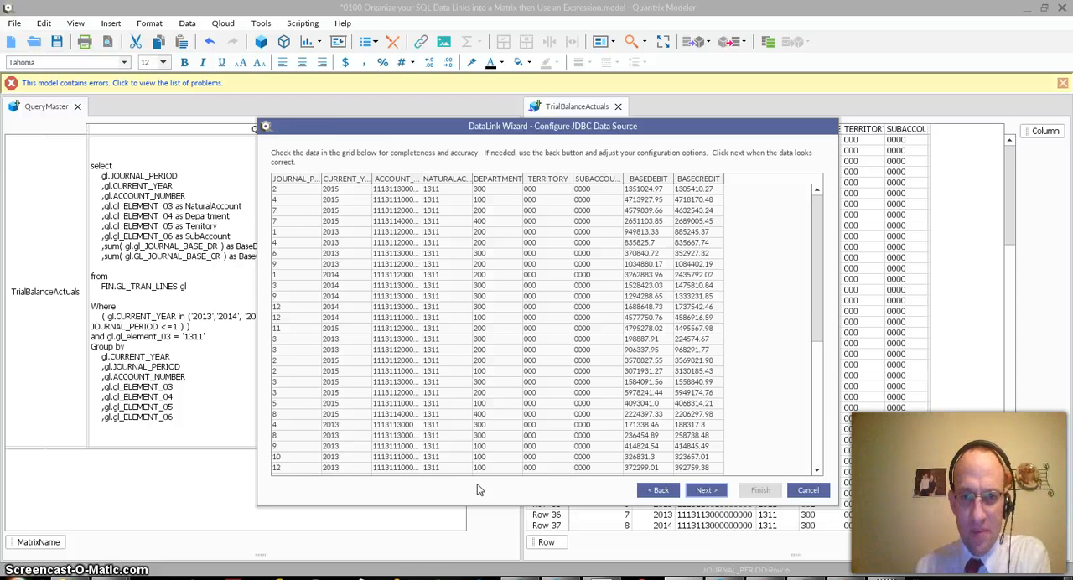
{"action": "left_click_drag", "start_coordinate": [359, 132], "coordinate": [340, 85]}
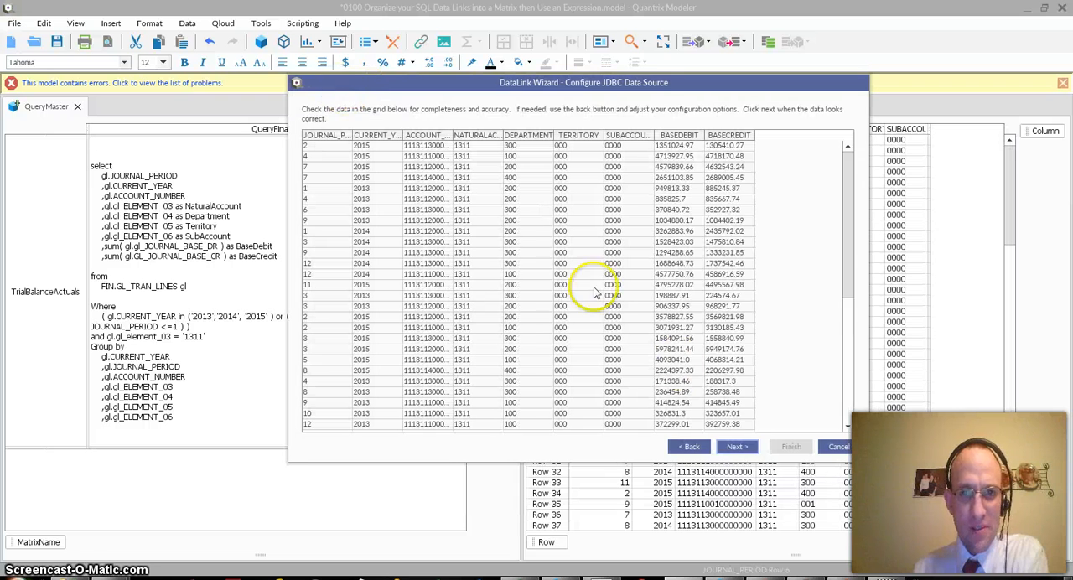
{"action": "left_click", "coordinate": [734, 447]}
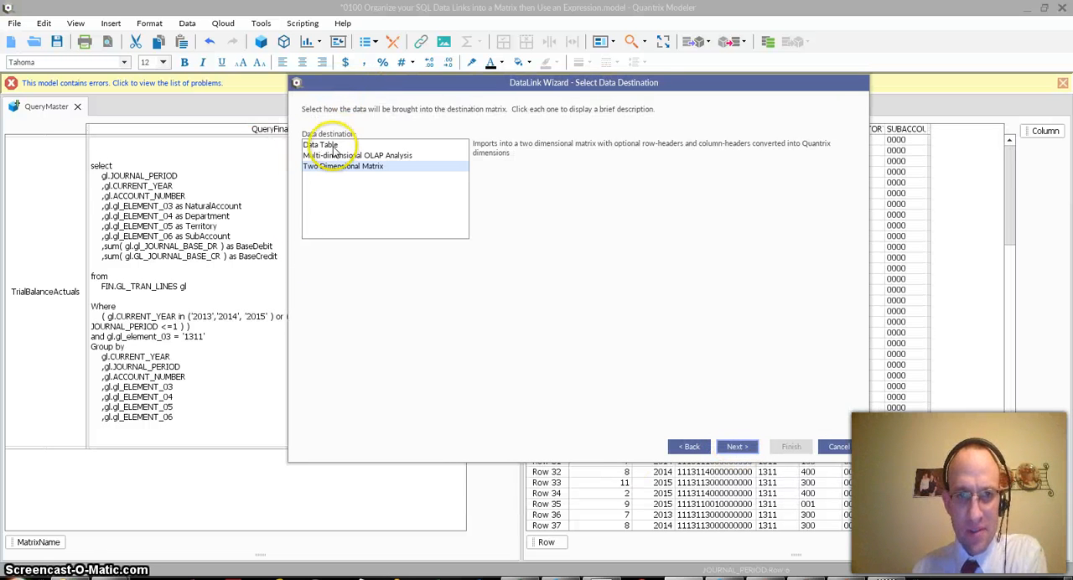
{"action": "left_click", "coordinate": [738, 447]}
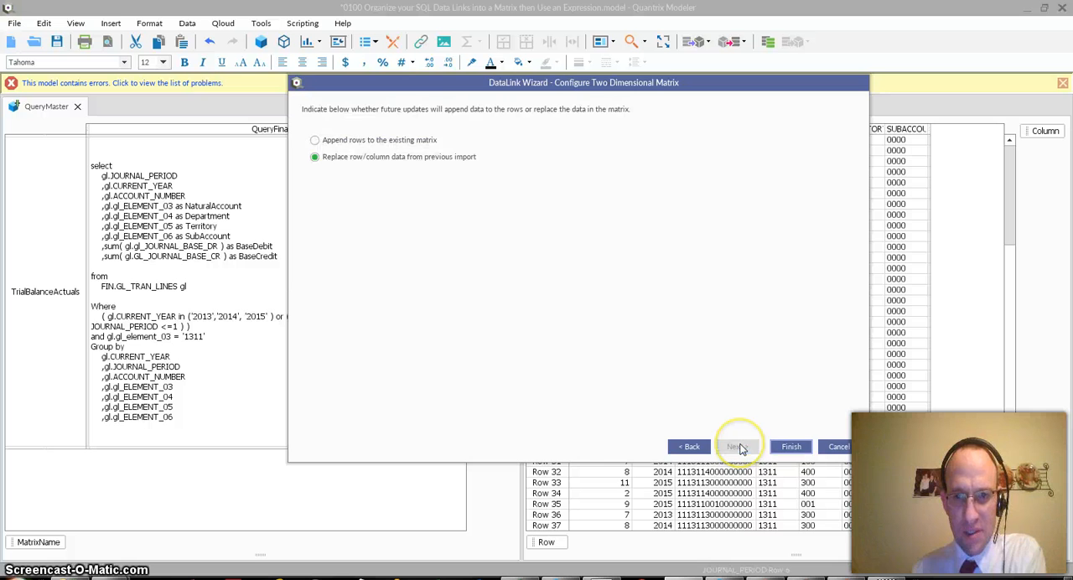
{"action": "left_click", "coordinate": [789, 446]}
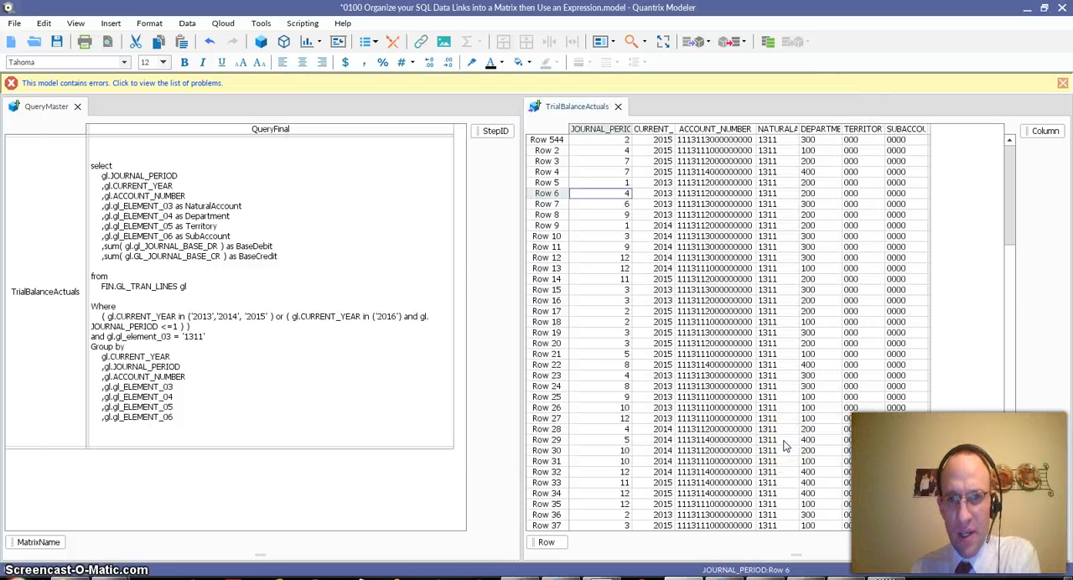
{"action": "left_click", "coordinate": [640, 194]}
{"action": "scroll", "coordinate": [723, 310], "scroll_direction": "down", "scroll_amount": 8}
{"action": "scroll", "coordinate": [723, 310], "scroll_direction": "down", "scroll_amount": 15}
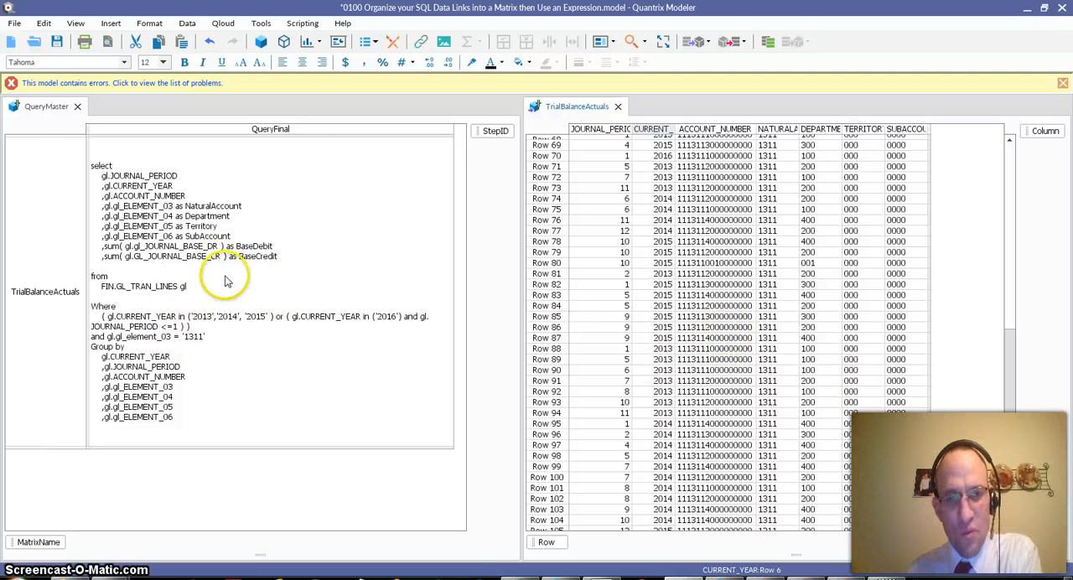
- Change the gl.gl_element_03 condition in the QueryFinal query of TrialBalanceActuals to in( '1311', '6170')
{"action": "left_click", "coordinate": [184, 338]}
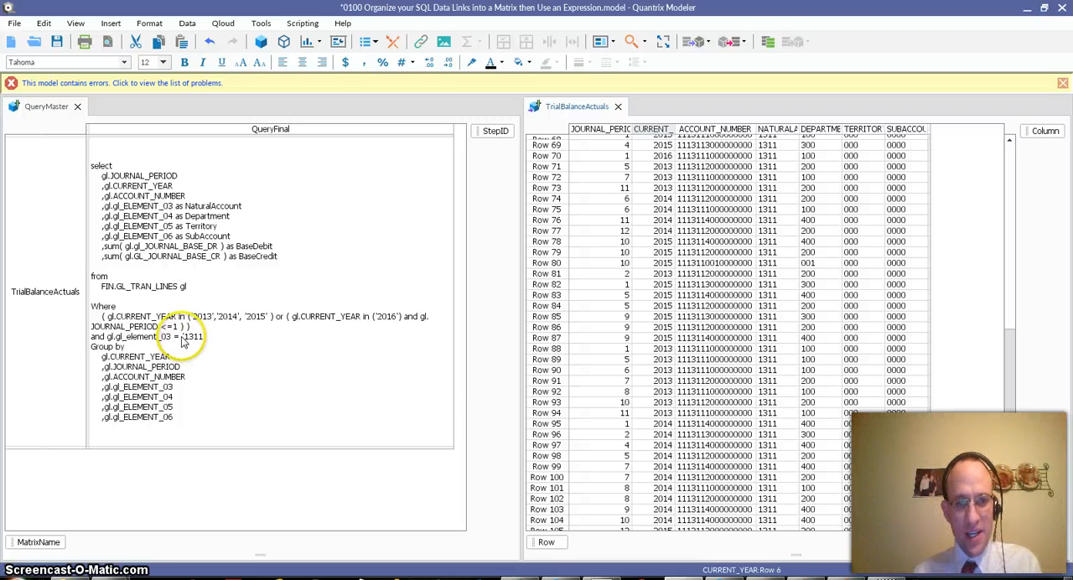
{"action": "type", "text": "'"}
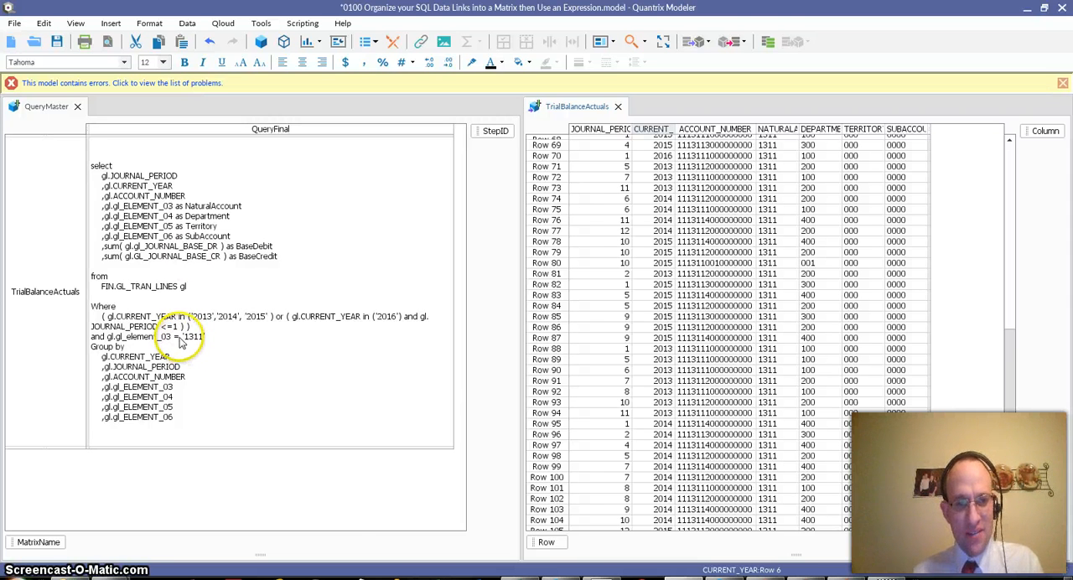
{"action": "double_click", "coordinate": [183, 345]}
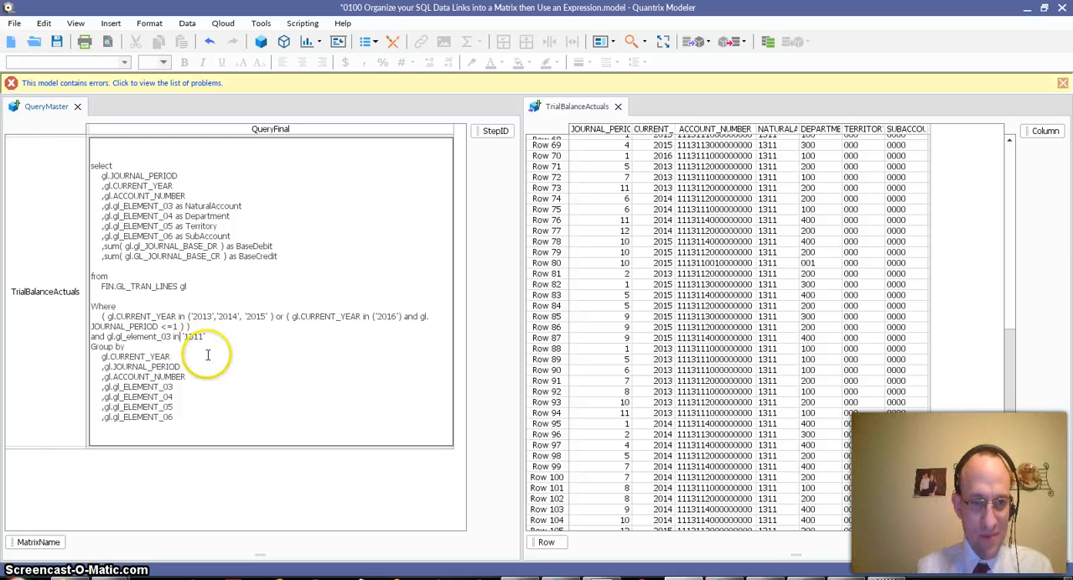
{"action": "key", "text": "Right"}
{"action": "key", "text": "Right"}
{"action": "key", "text": "Right"}
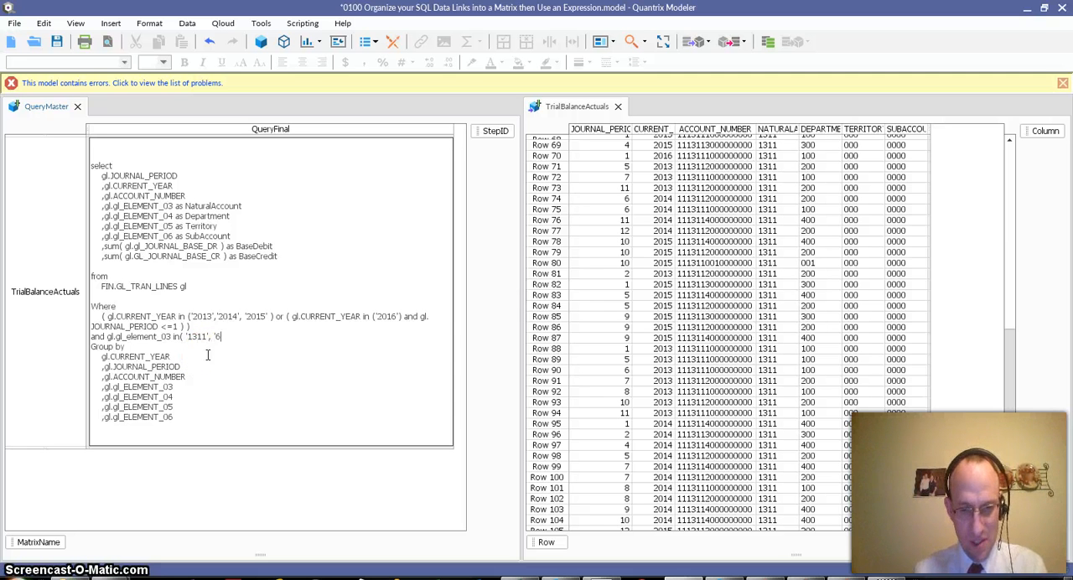
{"action": "type", "text": ", '6170"}
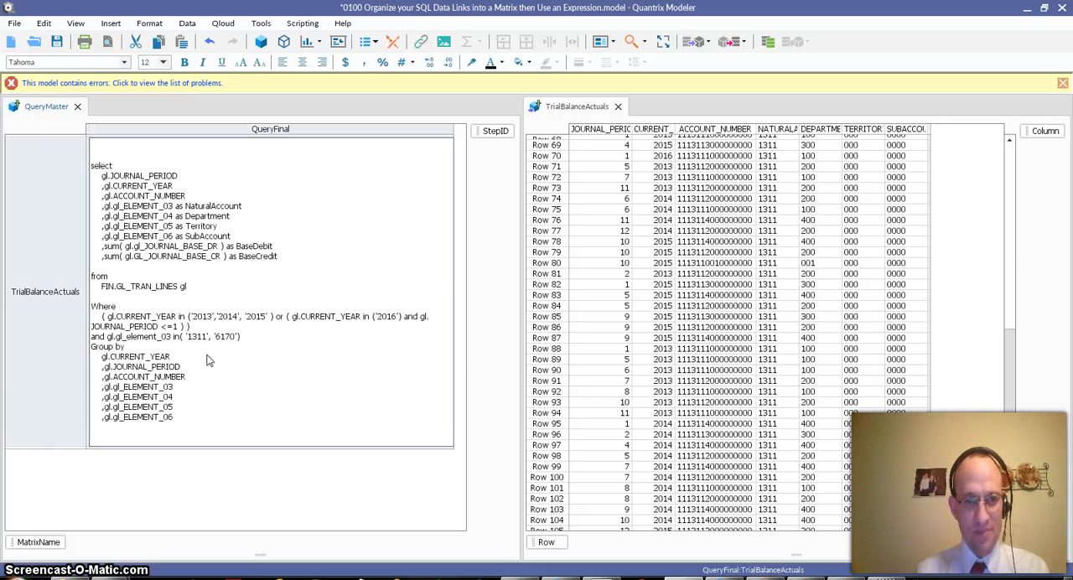
- Check which values the NATURALACCOUNT column of TrialBalanceActuals offers for filtering, and close the filter without applying it
{"action": "left_click", "coordinate": [704, 155]}
{"action": "scroll", "coordinate": [763, 193], "scroll_direction": "up", "scroll_amount": 6}
{"action": "left_click", "coordinate": [772, 134]}
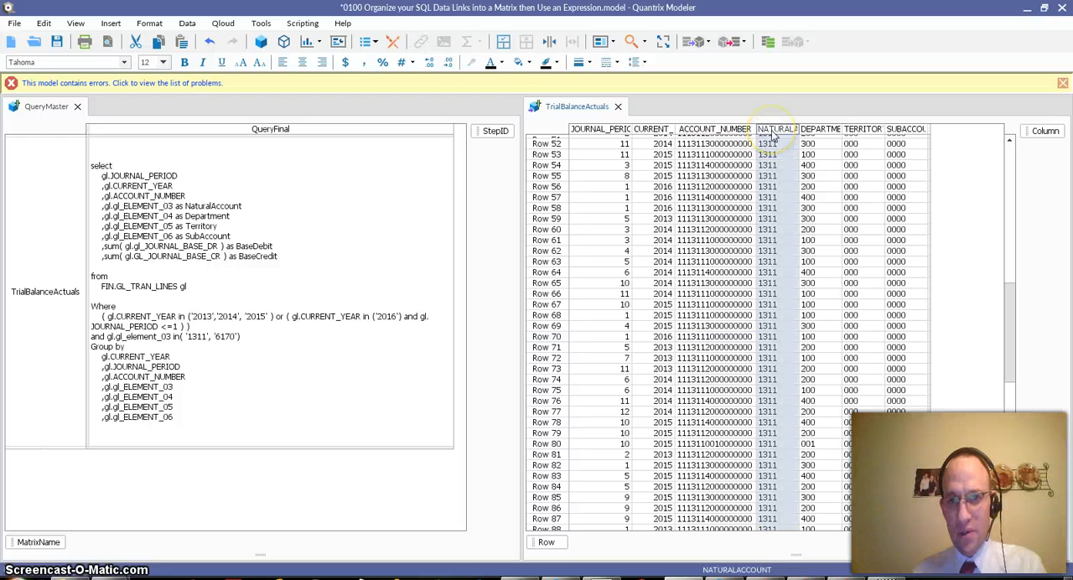
{"action": "right_click", "coordinate": [772, 134]}
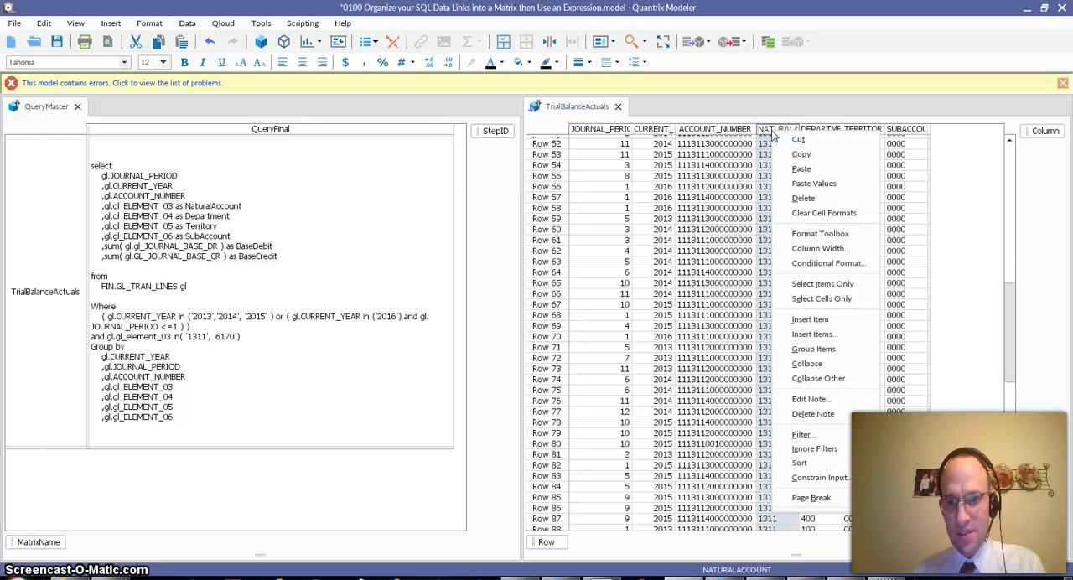
{"action": "left_click", "coordinate": [807, 436]}
{"action": "left_click", "coordinate": [849, 154]}
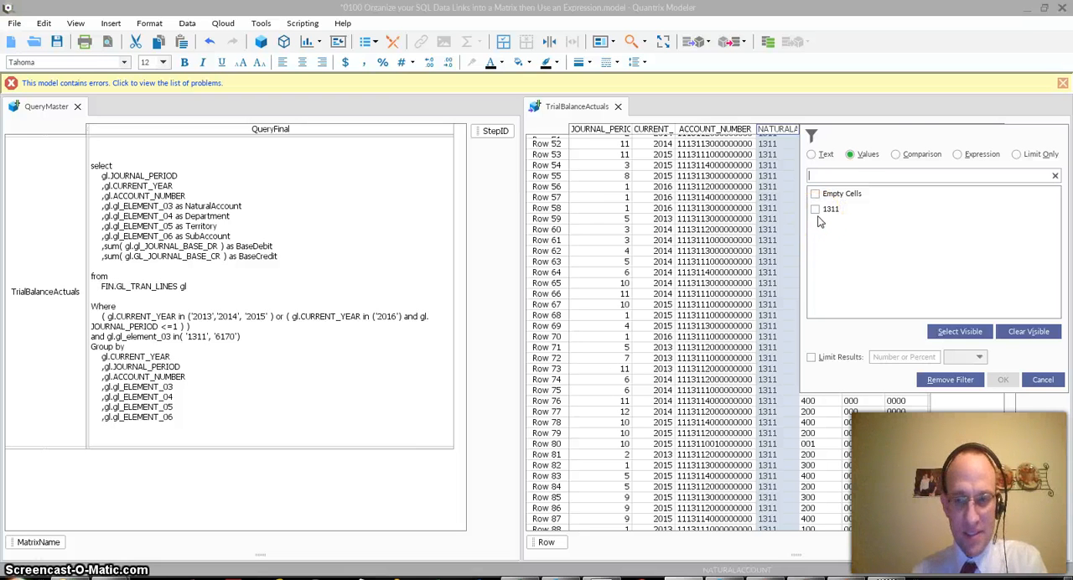
{"action": "left_click", "coordinate": [935, 329]}
{"action": "left_click", "coordinate": [1043, 379]}
- Update the TrialBalanceActuals DataLink with the edited query and look for natural account 6170 in the refreshed rows
{"action": "left_click", "coordinate": [413, 263]}
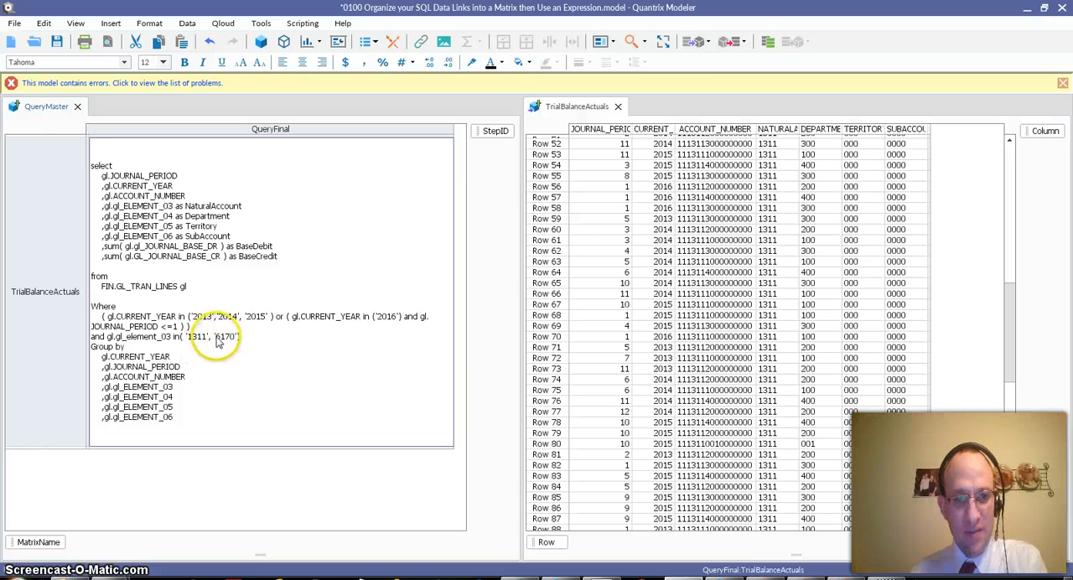
{"action": "left_click", "coordinate": [662, 294]}
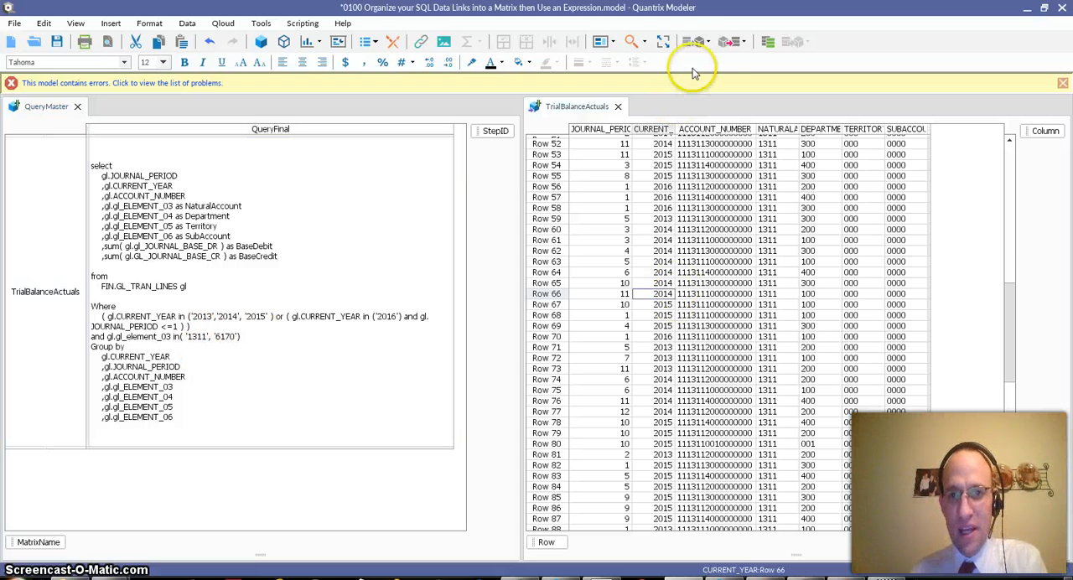
{"action": "left_click", "coordinate": [691, 43]}
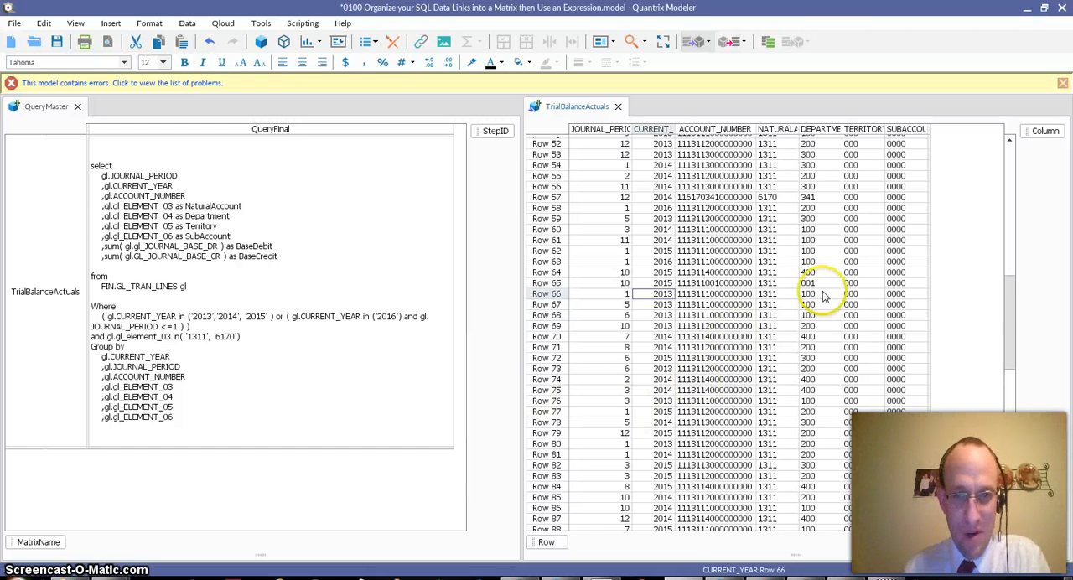
{"action": "left_click", "coordinate": [777, 134]}
{"action": "left_click", "coordinate": [775, 199]}
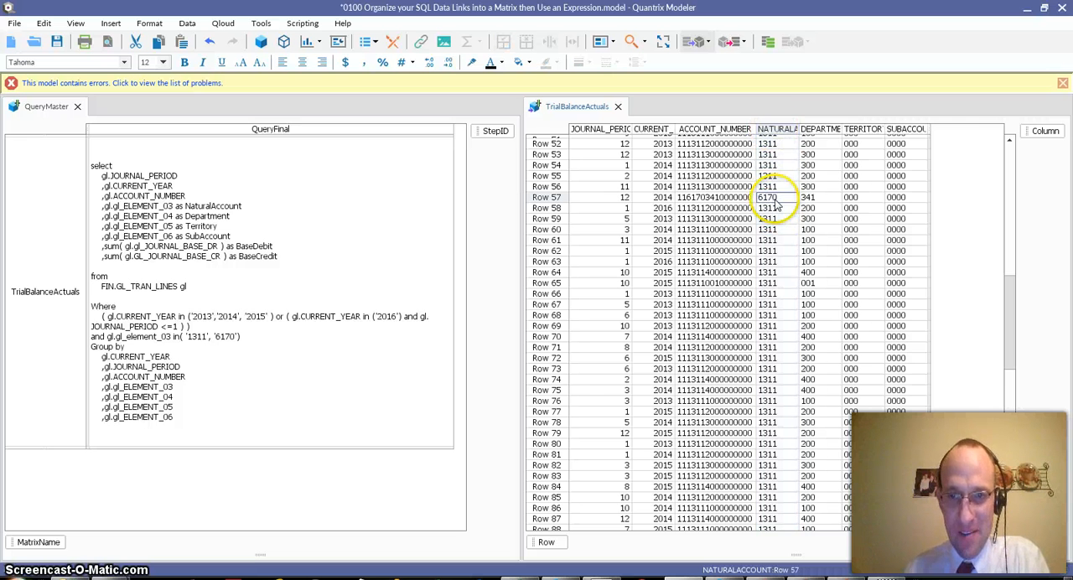
{"action": "scroll", "coordinate": [782, 285], "scroll_direction": "up", "scroll_amount": 1}
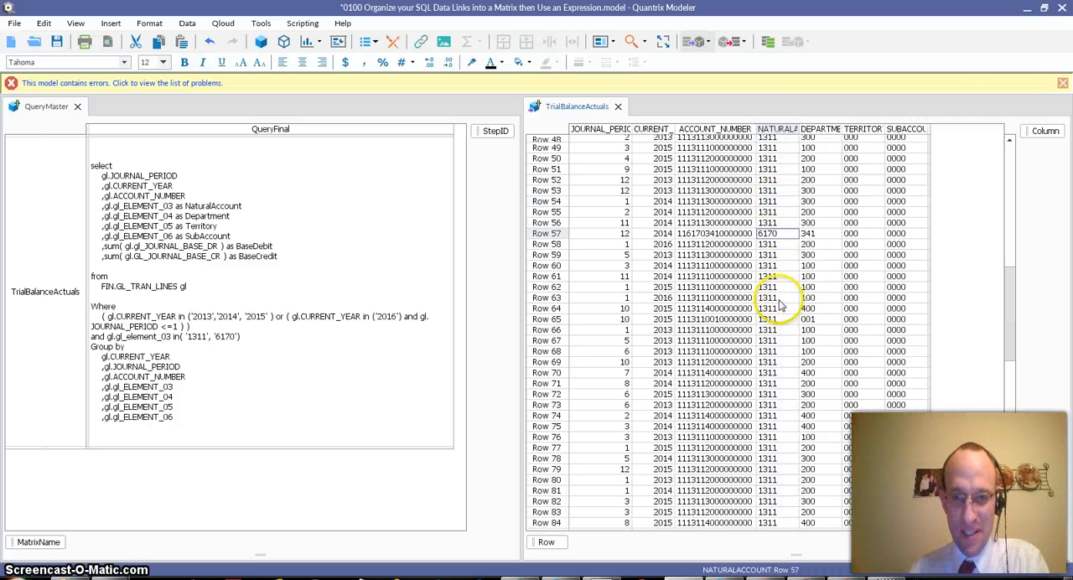
{"action": "left_click", "coordinate": [187, 26]}
{"action": "mouse_move", "coordinate": [206, 39]}
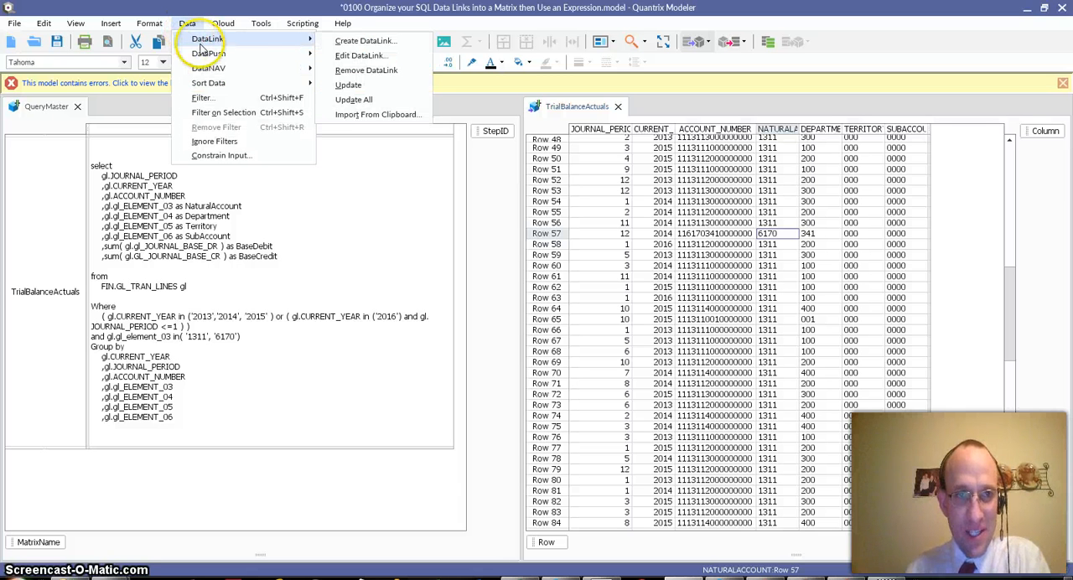
{"action": "left_click", "coordinate": [374, 61]}
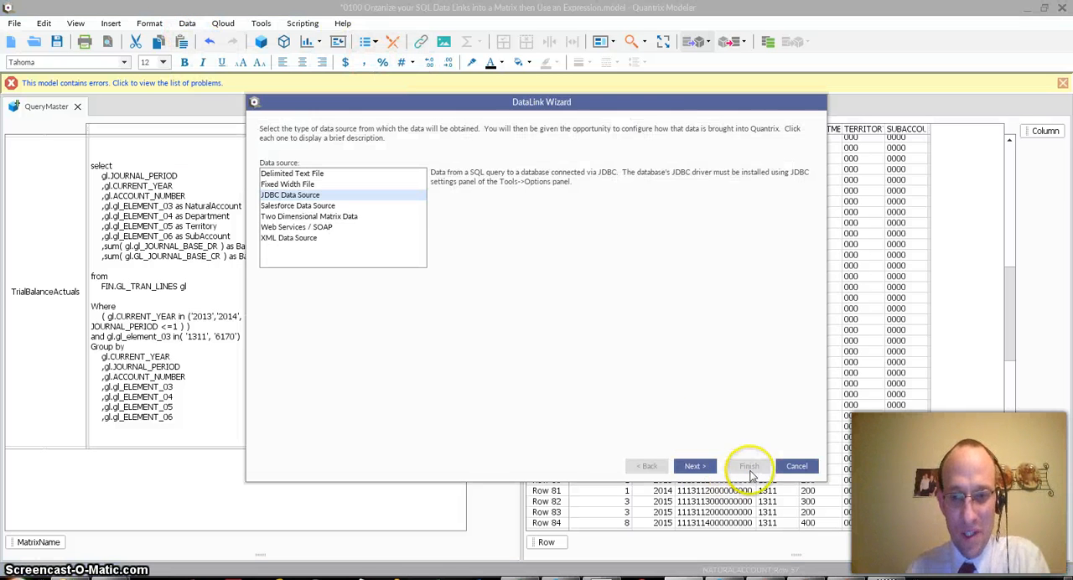
{"action": "left_click", "coordinate": [796, 466]}
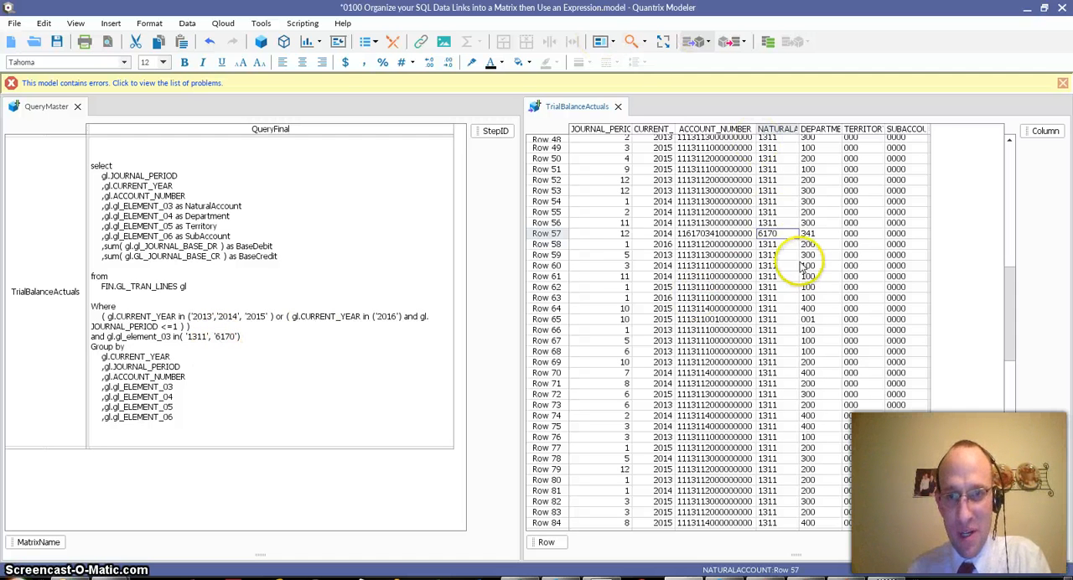
{"action": "left_click_drag", "start_coordinate": [768, 212], "coordinate": [786, 293]}
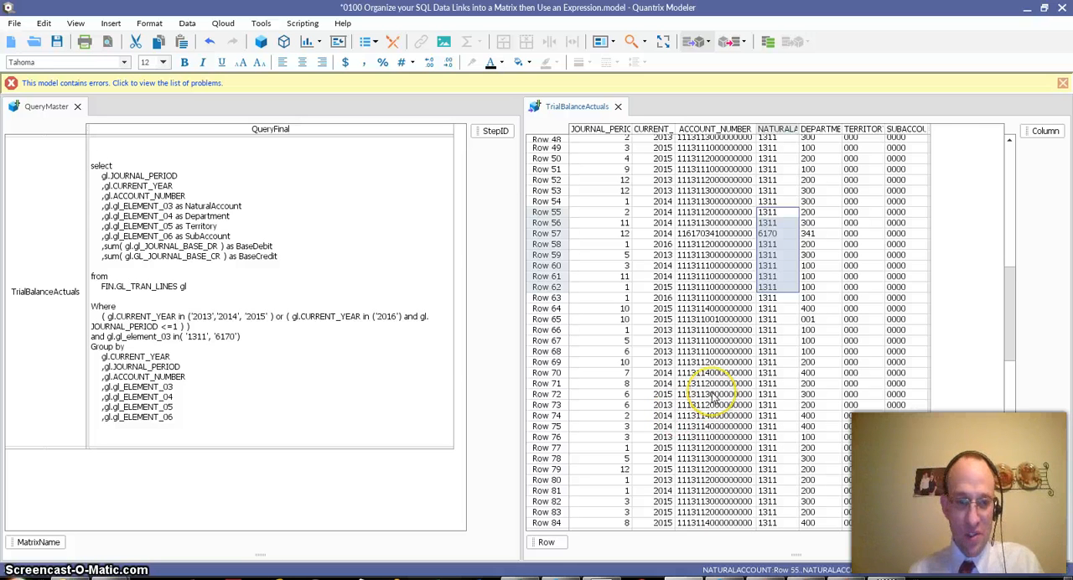
- Switch to the PowerPoint presentation and go to its second slide with the contact details
{"action": "key", "text": "alt+Tab"}
{"action": "key", "text": "alt+Tab"}
{"action": "key", "text": "alt+Tab"}
{"action": "key", "text": "alt+Tab"}
{"action": "key", "text": "alt+Tab"}
{"action": "key", "text": "alt+Tab"}
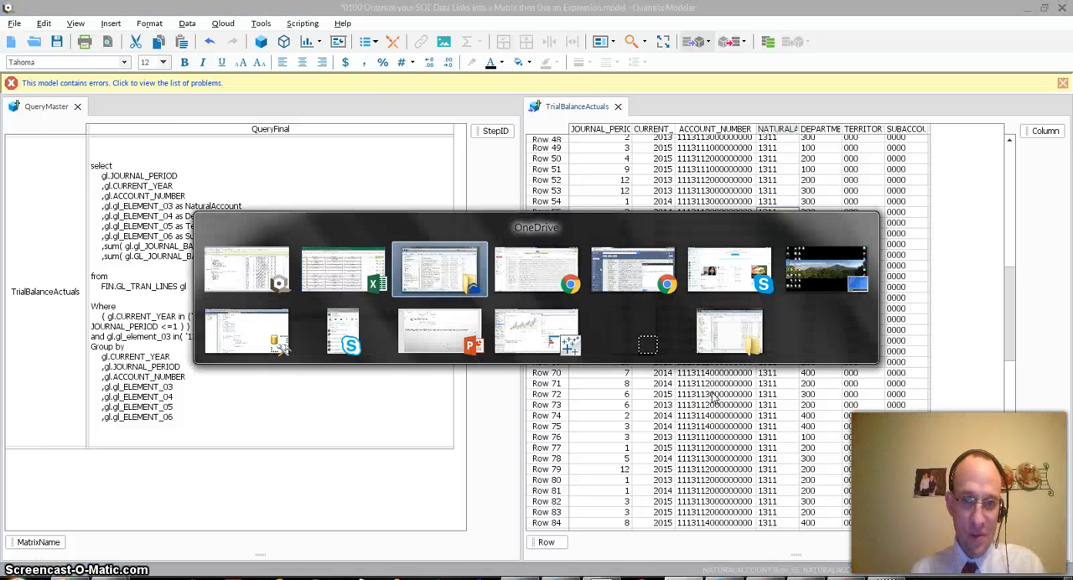
{"action": "key", "text": "alt+Tab"}
{"action": "key", "text": "alt+Tab"}
{"action": "key", "text": "alt+Tab"}
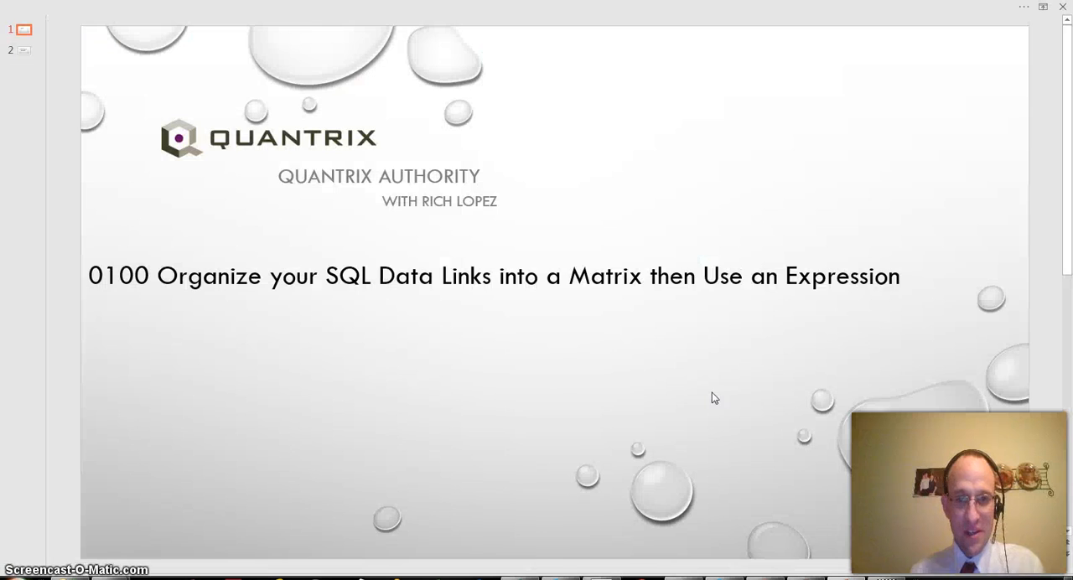
{"action": "scroll", "coordinate": [534, 392], "scroll_direction": "down", "scroll_amount": 2}
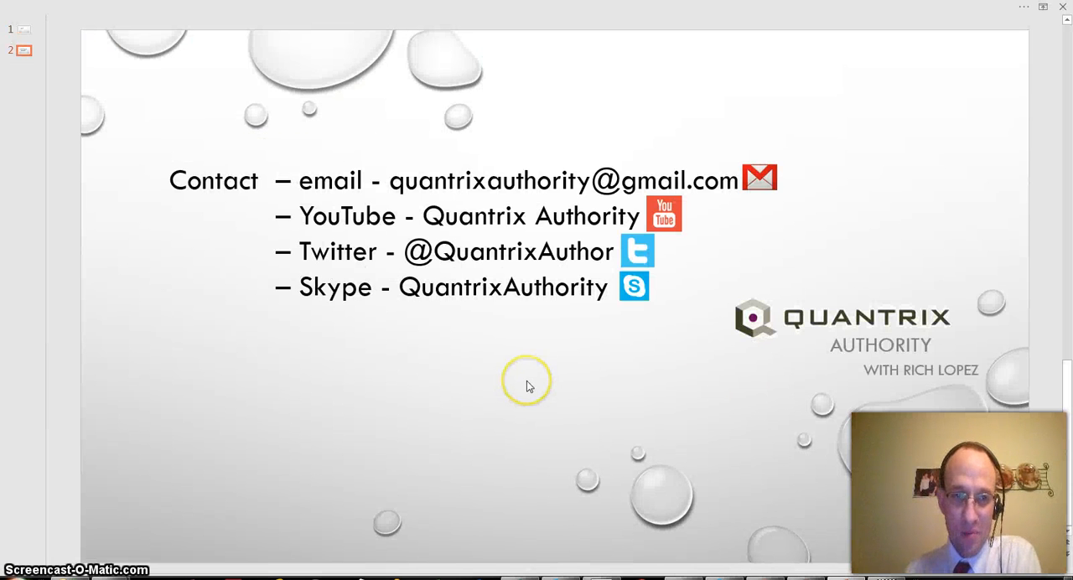